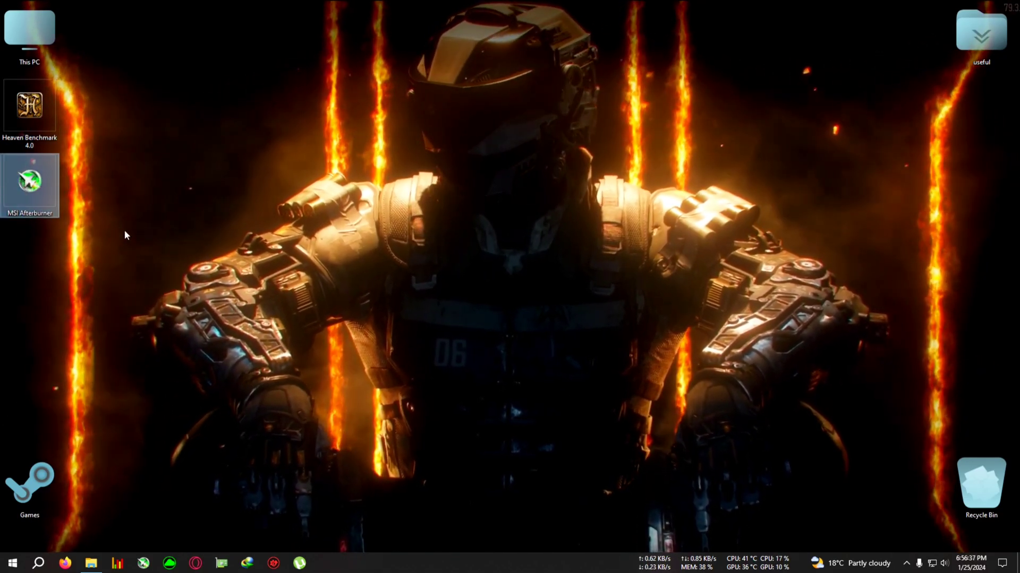
Deselect the MSI Afterburner shortcut now placed beside This PC on the desktop.
{"action": "left_click", "coordinate": [266, 339]}
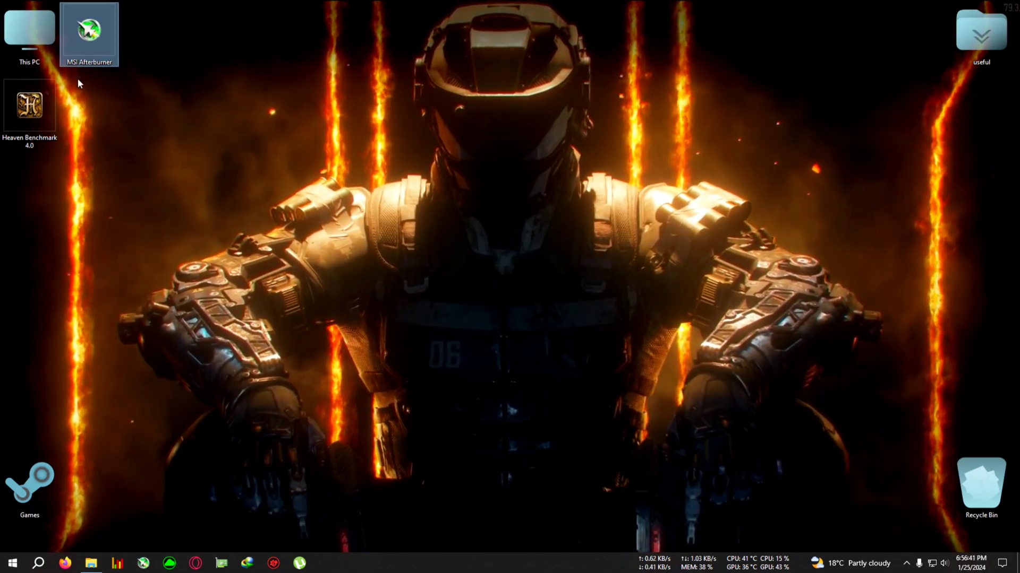
Launch Heaven Benchmark 4.0 and run it at 1600x900, Ultra, Extreme tessellation, x8 anti-aliasing.
{"action": "double_click", "coordinate": [36, 114]}
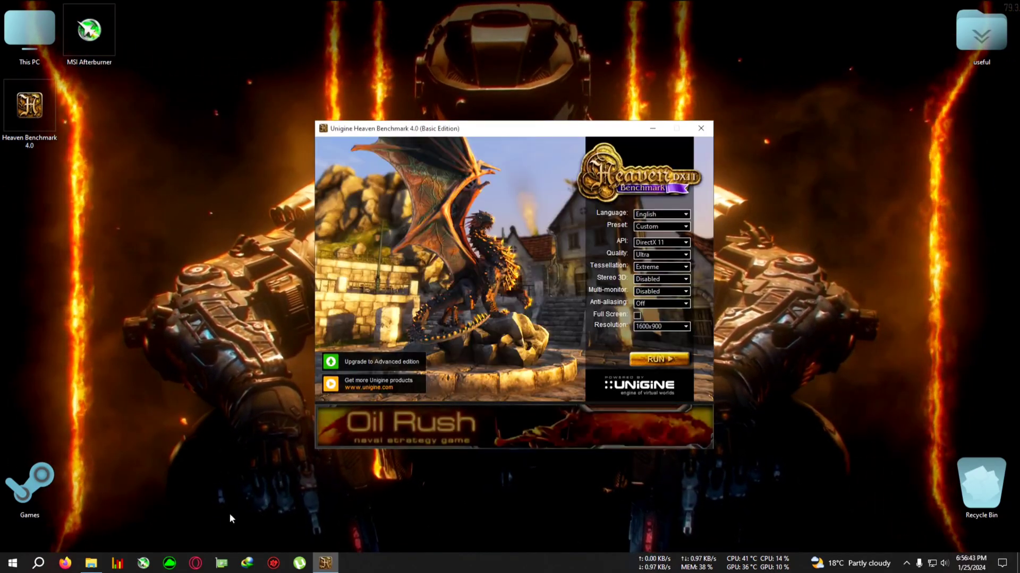
{"action": "left_click", "coordinate": [151, 562]}
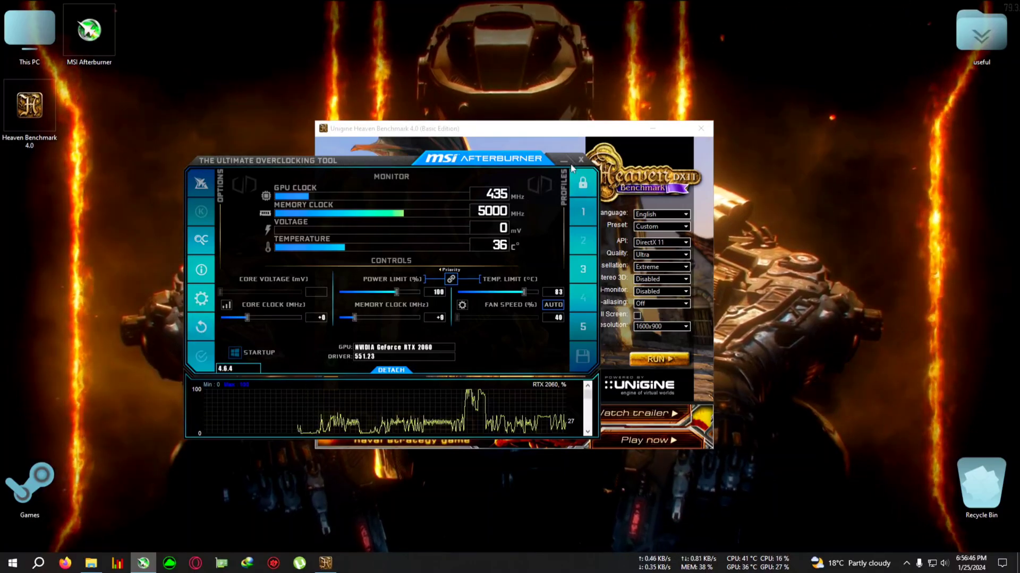
{"action": "left_click", "coordinate": [580, 160]}
{"action": "left_click_drag", "start_coordinate": [544, 133], "coordinate": [471, 118]}
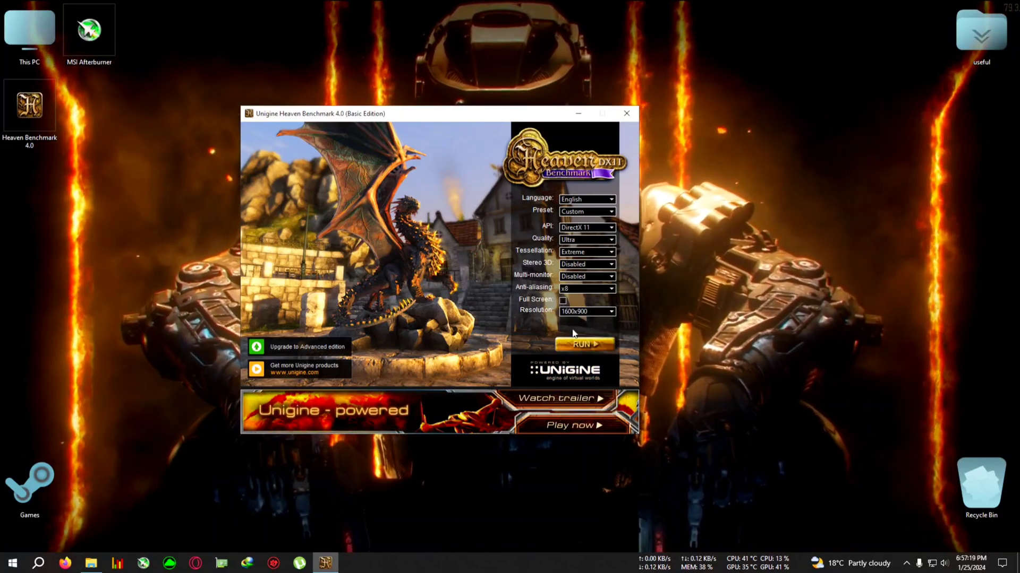
{"action": "left_click", "coordinate": [598, 346]}
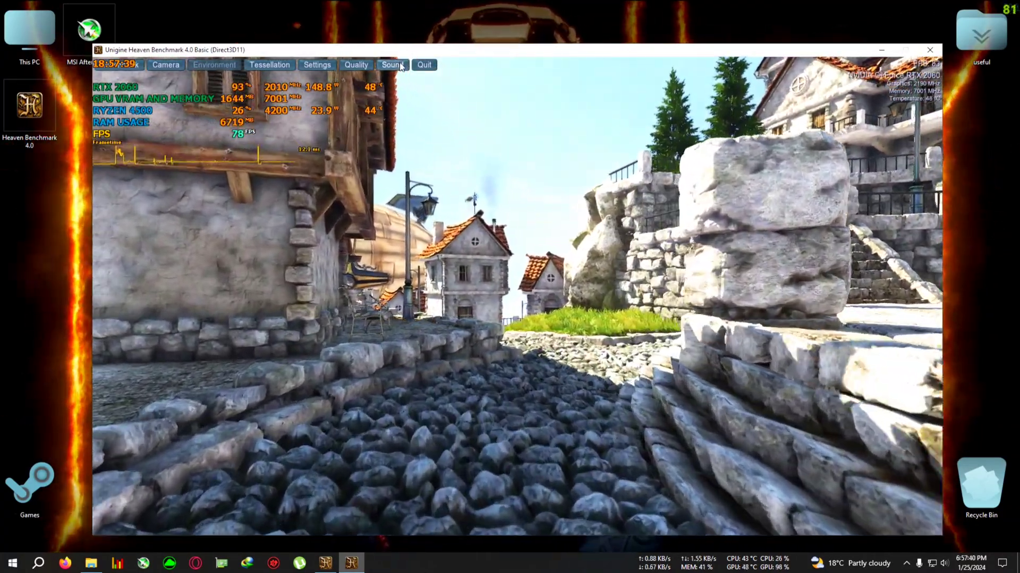
{"action": "left_click_drag", "start_coordinate": [396, 51], "coordinate": [404, 28]}
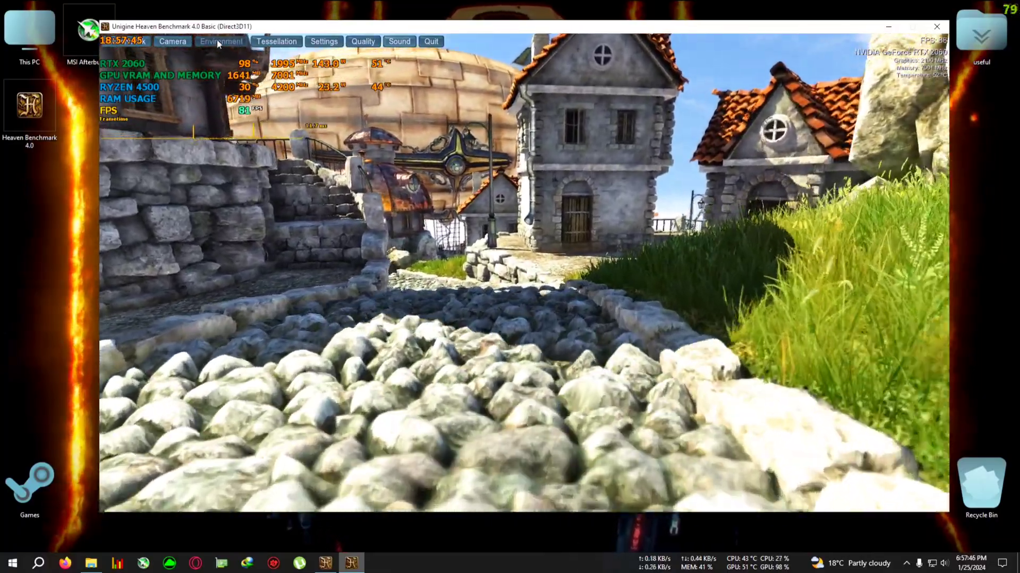
{"action": "left_click_drag", "start_coordinate": [218, 26], "coordinate": [246, 29]}
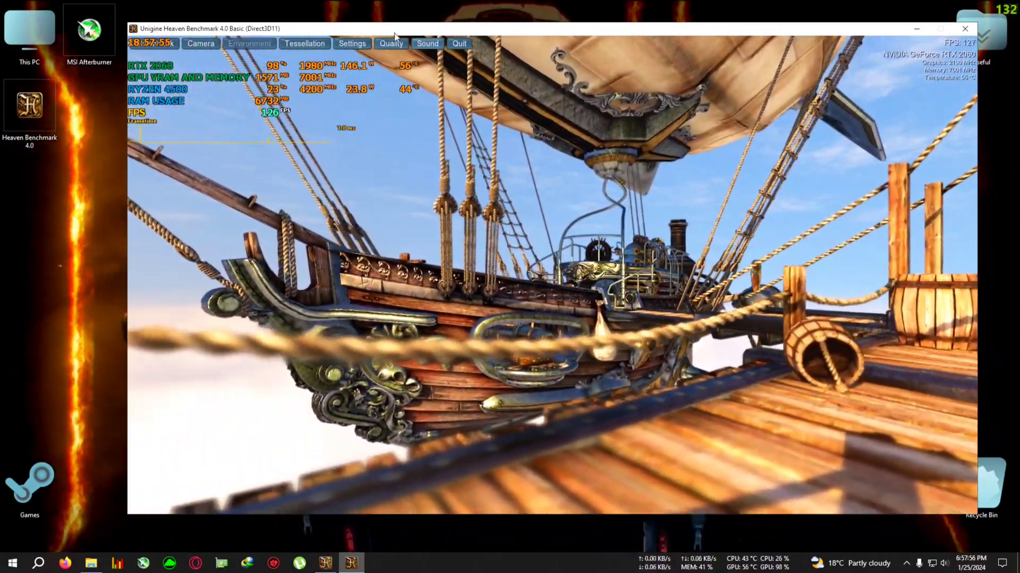
{"action": "left_click_drag", "start_coordinate": [393, 30], "coordinate": [374, 29]}
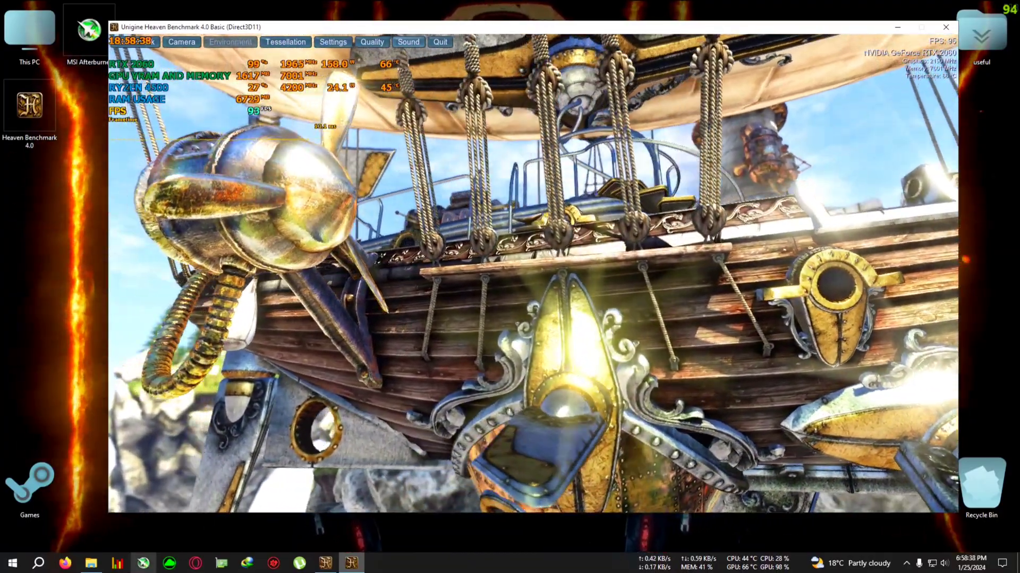
Apply Afterburner profile 1 (power limit 111, temp limit 87, memory +999) and minimize the window.
{"action": "left_click", "coordinate": [143, 563]}
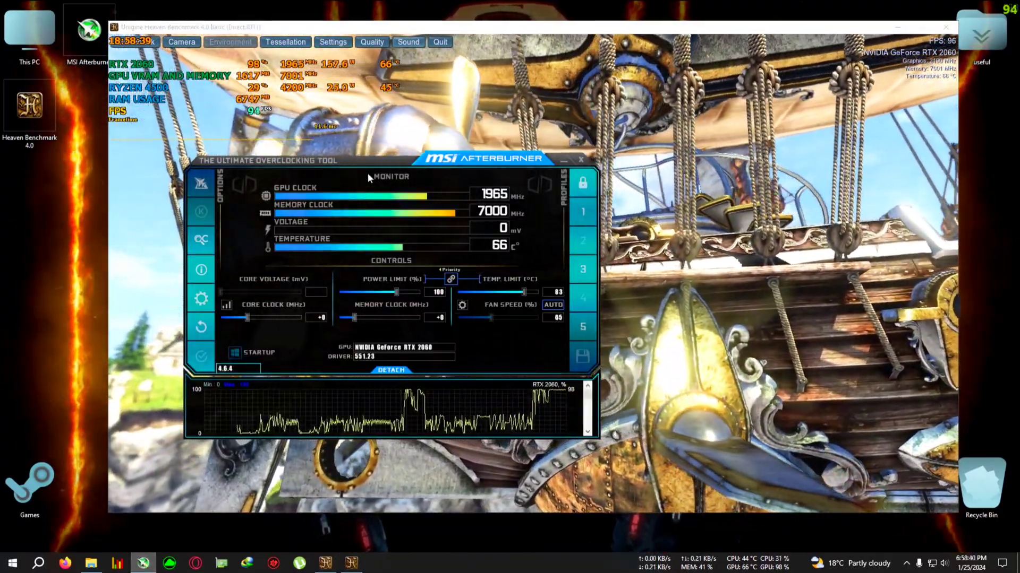
{"action": "left_click_drag", "start_coordinate": [367, 173], "coordinate": [274, 281]}
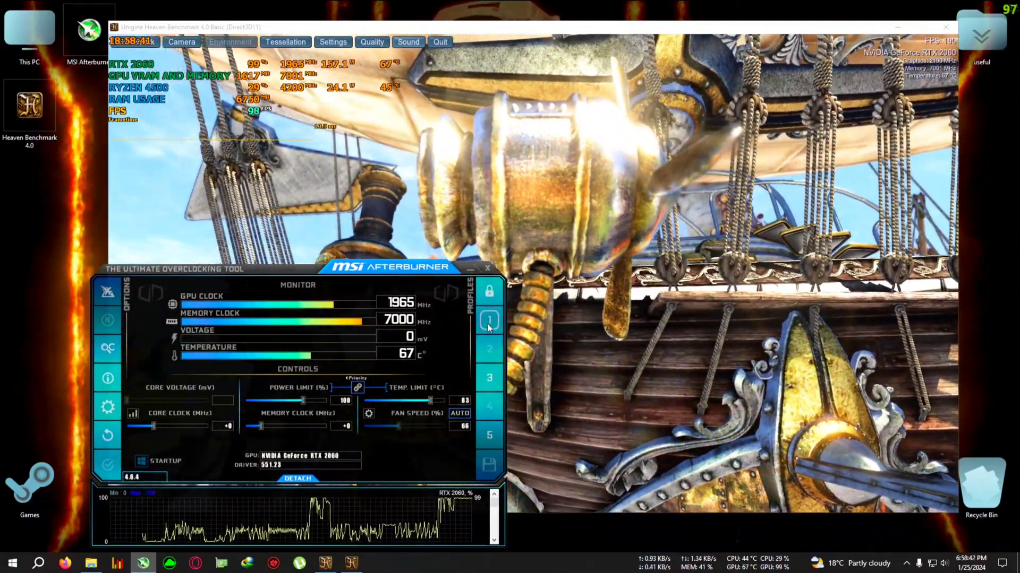
{"action": "left_click", "coordinate": [489, 322]}
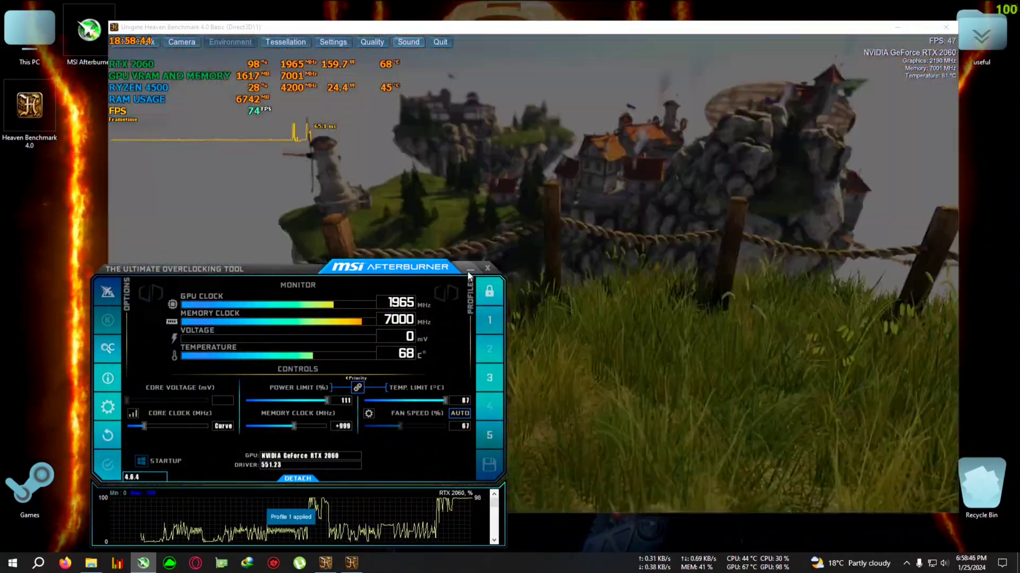
{"action": "left_click", "coordinate": [469, 268]}
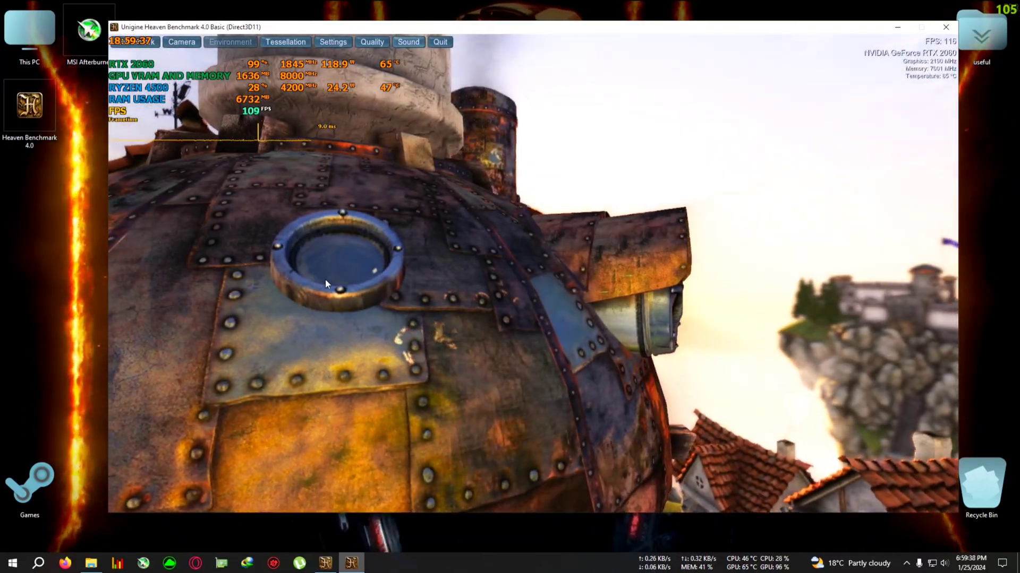
Load Afterburner profile 5, keeping power limit 111 and memory +999, then minimize the window.
{"action": "left_click", "coordinate": [153, 564]}
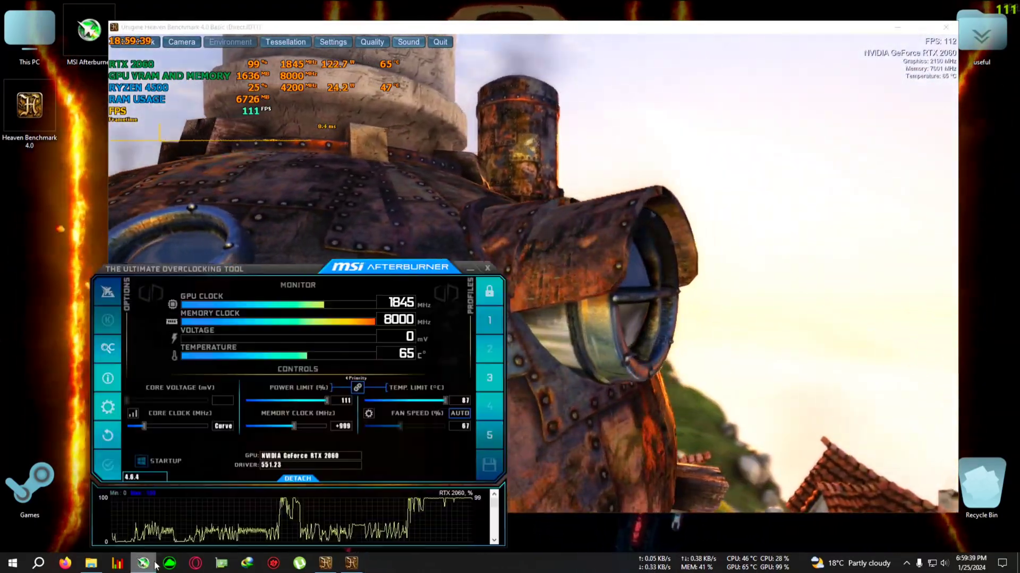
{"action": "left_click", "coordinate": [489, 435]}
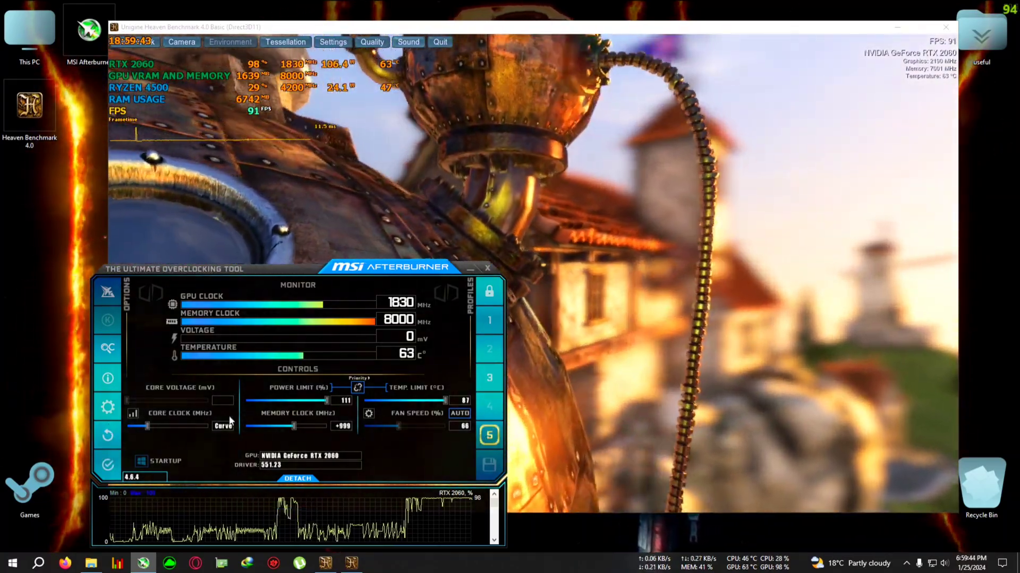
{"action": "left_click", "coordinate": [470, 268]}
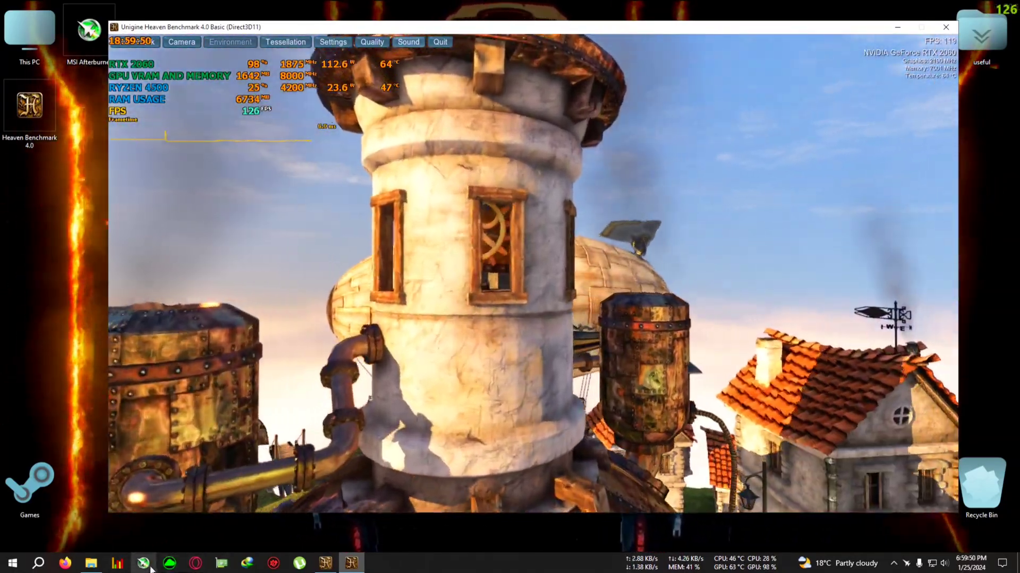
{"action": "left_click", "coordinate": [143, 563]}
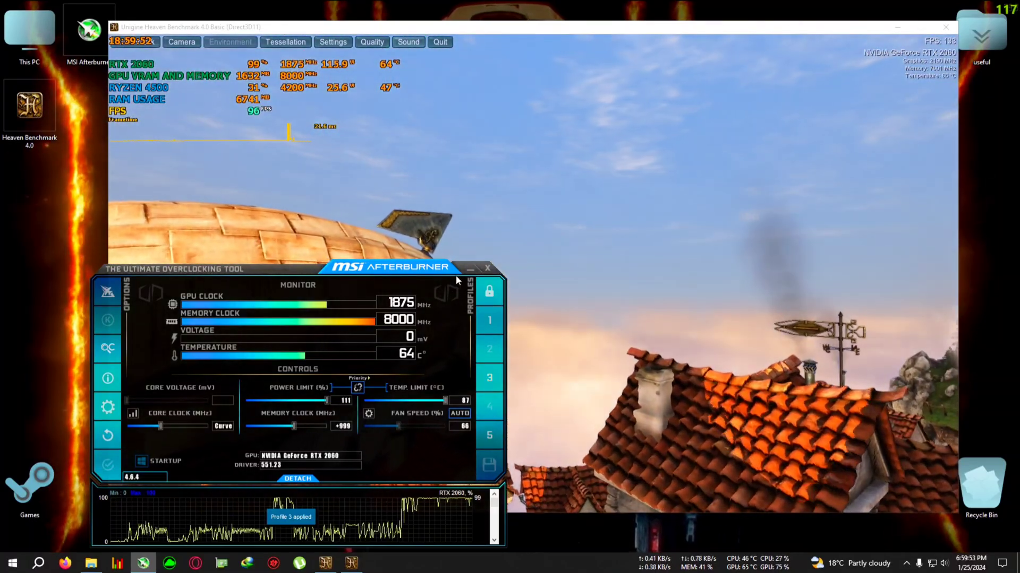
{"action": "left_click", "coordinate": [469, 268]}
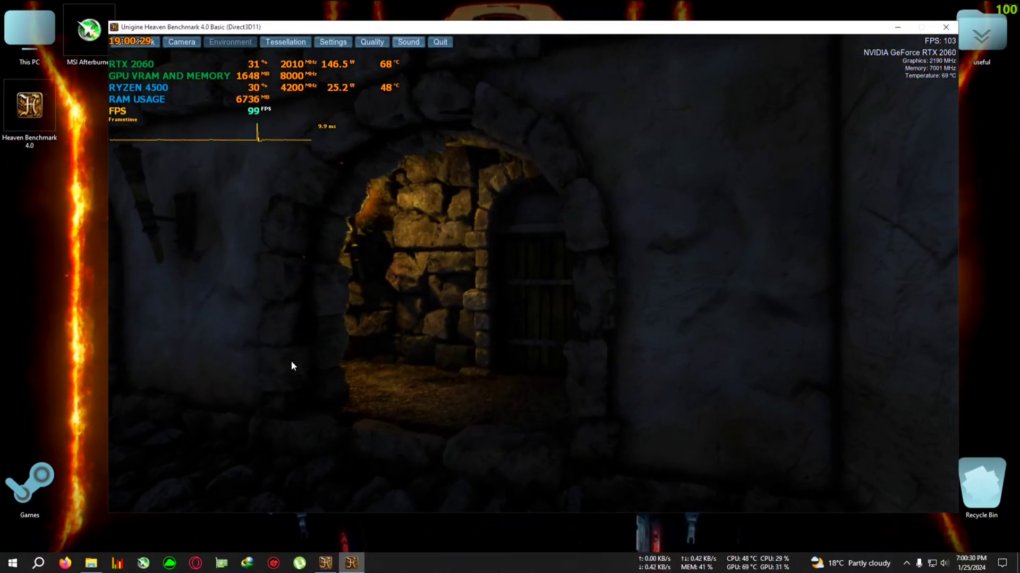
Reset Afterburner to defaults: power limit 100, temp limit 83, core and memory +0.
{"action": "left_click", "coordinate": [144, 563]}
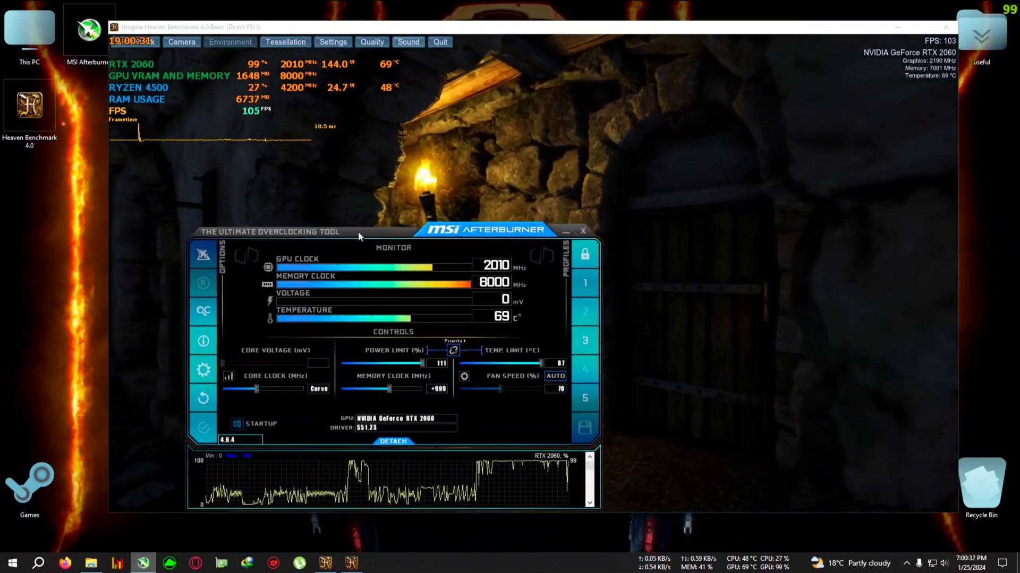
{"action": "left_click_drag", "start_coordinate": [359, 236], "coordinate": [477, 158]}
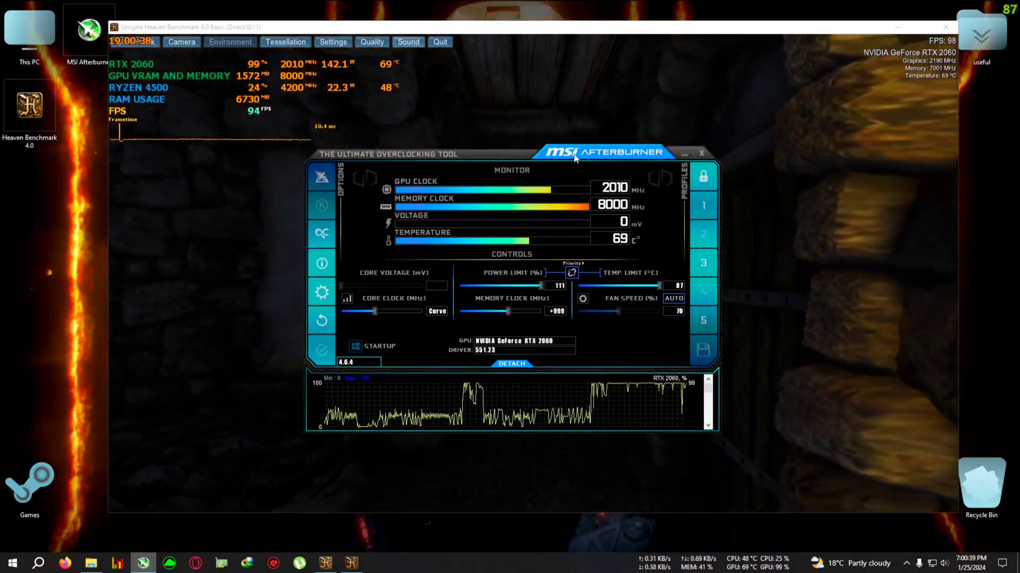
{"action": "left_click_drag", "start_coordinate": [574, 157], "coordinate": [565, 160]}
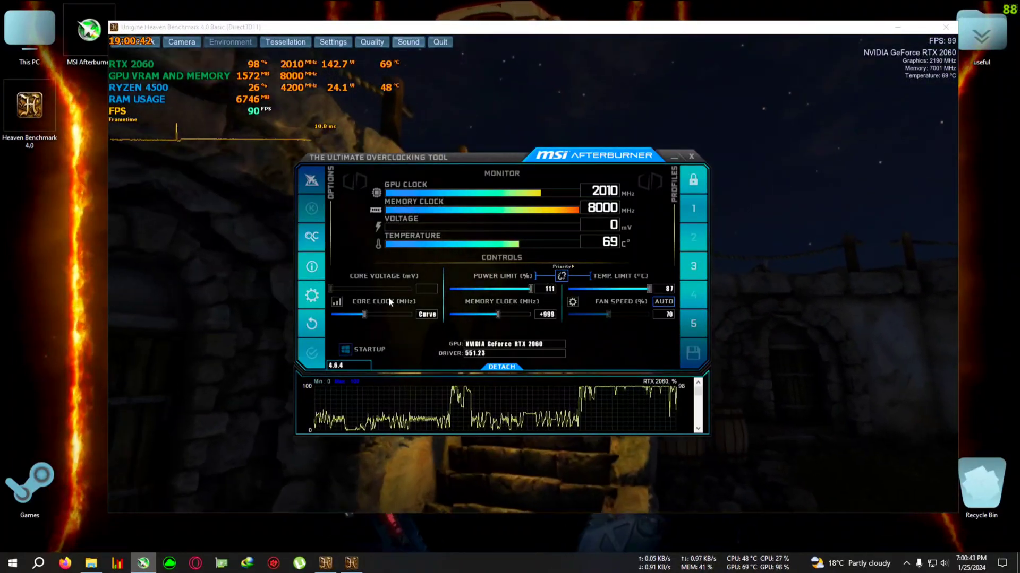
{"action": "left_click", "coordinate": [312, 324]}
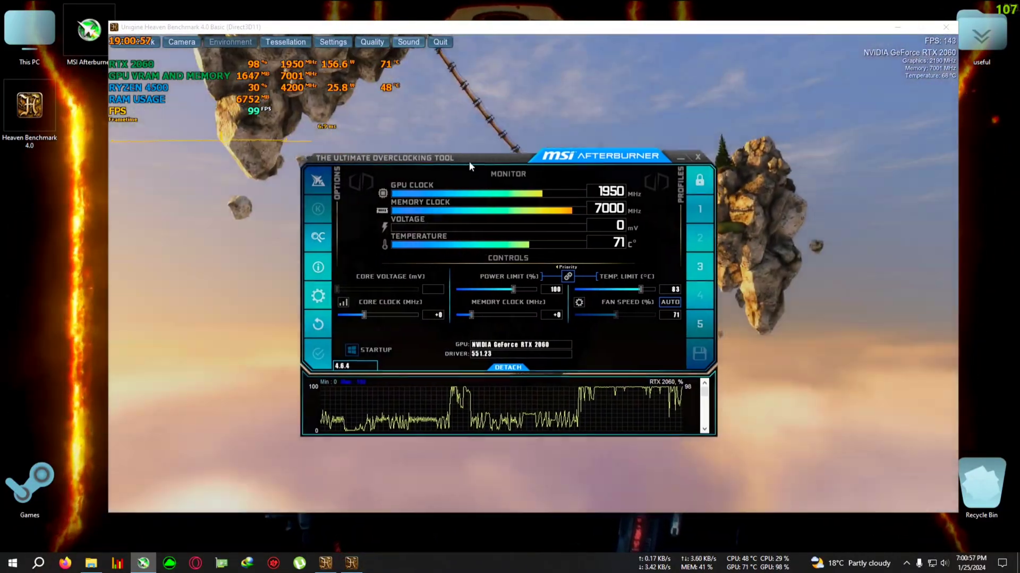
Reposition the Afterburner window and open its properties settings.
{"action": "left_click_drag", "start_coordinate": [470, 161], "coordinate": [487, 180]}
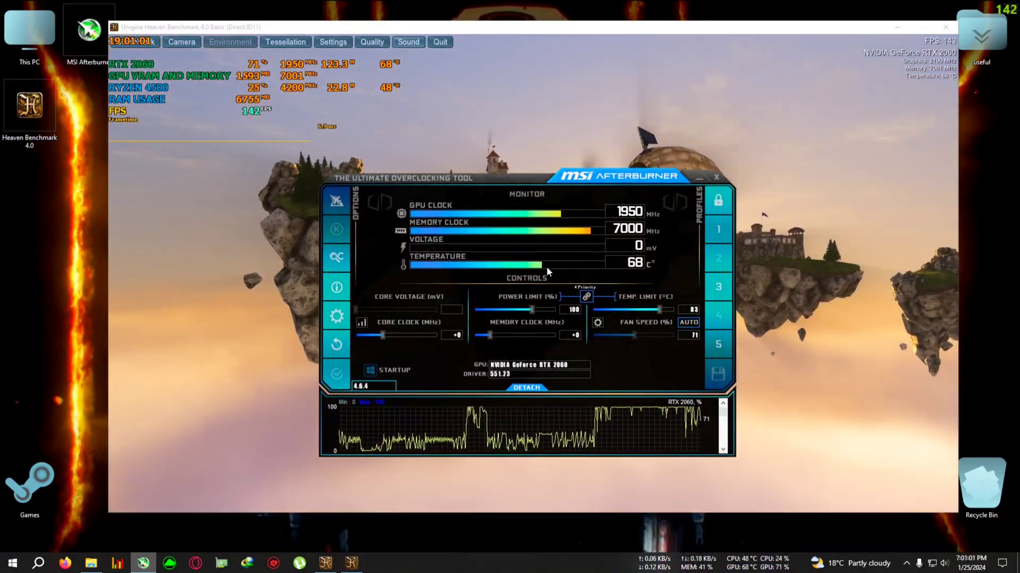
{"action": "key", "text": "alt+z"}
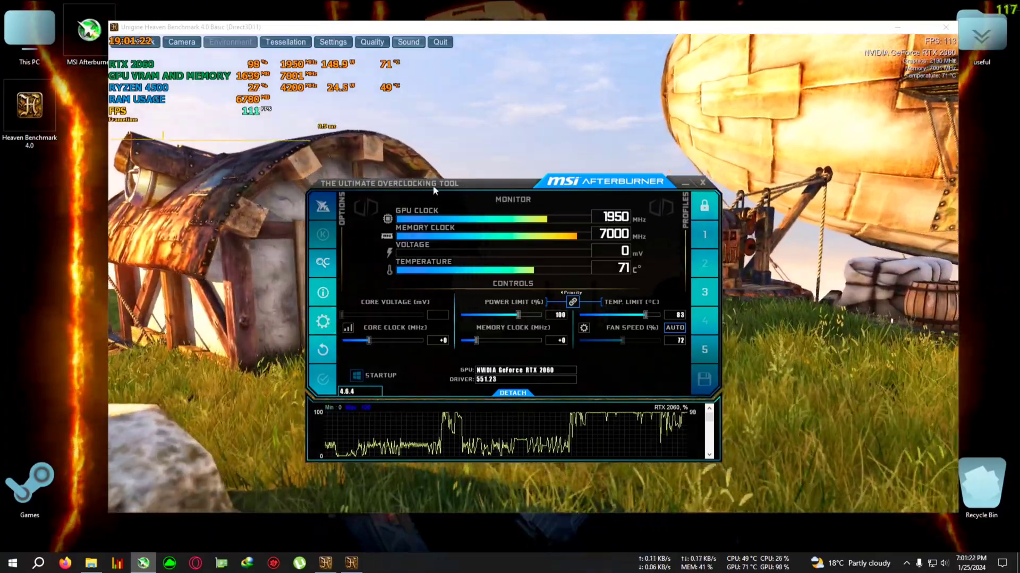
{"action": "left_click_drag", "start_coordinate": [435, 189], "coordinate": [547, 195]}
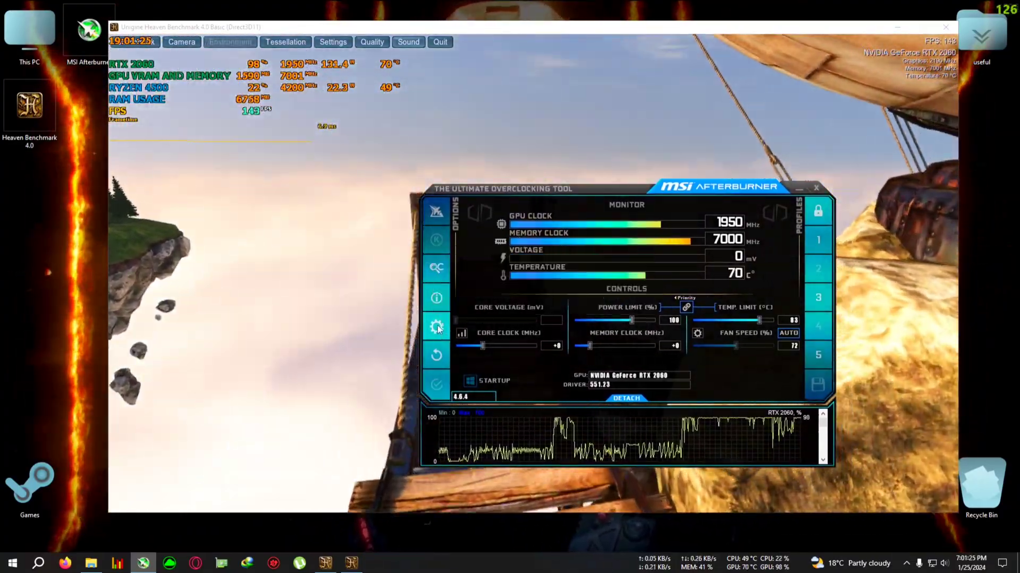
{"action": "left_click", "coordinate": [446, 330]}
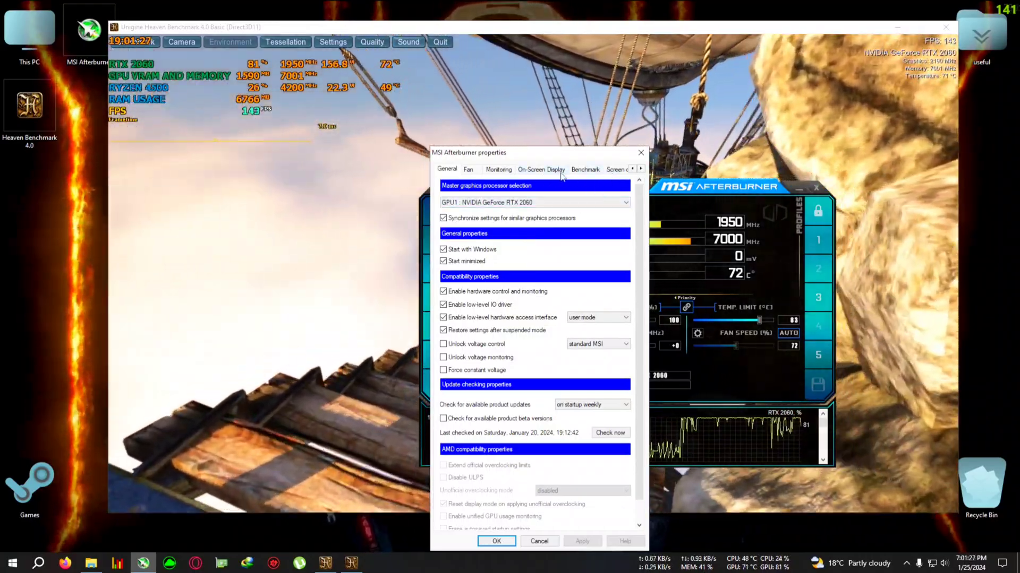
Go to the User Interface page of the Afterburner properties.
{"action": "left_click", "coordinate": [541, 169]}
{"action": "left_click", "coordinate": [499, 170]}
{"action": "left_click", "coordinate": [641, 169]}
{"action": "left_click", "coordinate": [641, 169]}
{"action": "left_click", "coordinate": [641, 169]}
{"action": "left_click", "coordinate": [641, 169]}
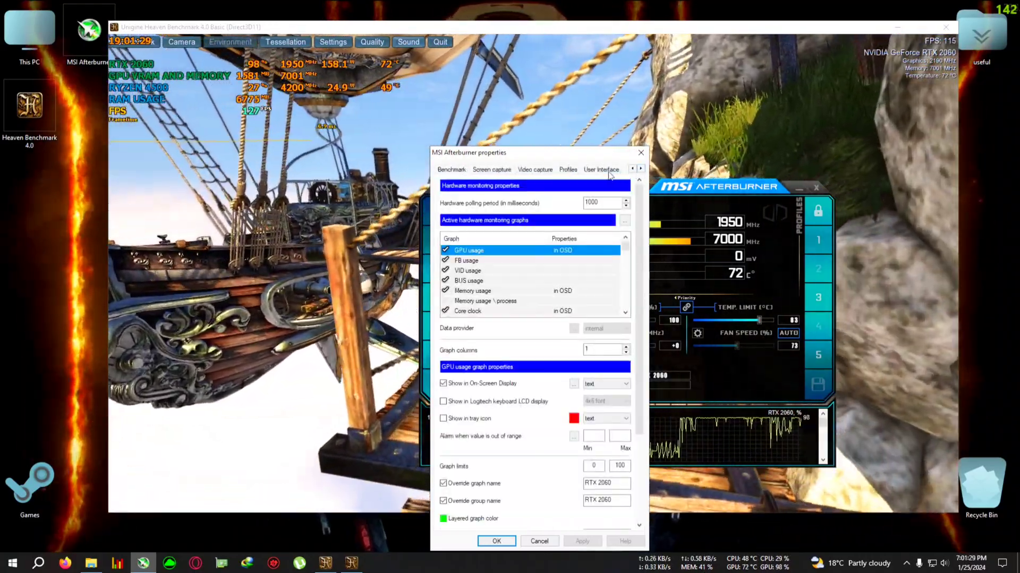
{"action": "left_click", "coordinate": [601, 169]}
Preview several skins from the skin list, including MSI Ampere and Cyborg V2.
{"action": "left_click", "coordinate": [535, 327]}
{"action": "left_click", "coordinate": [513, 338]}
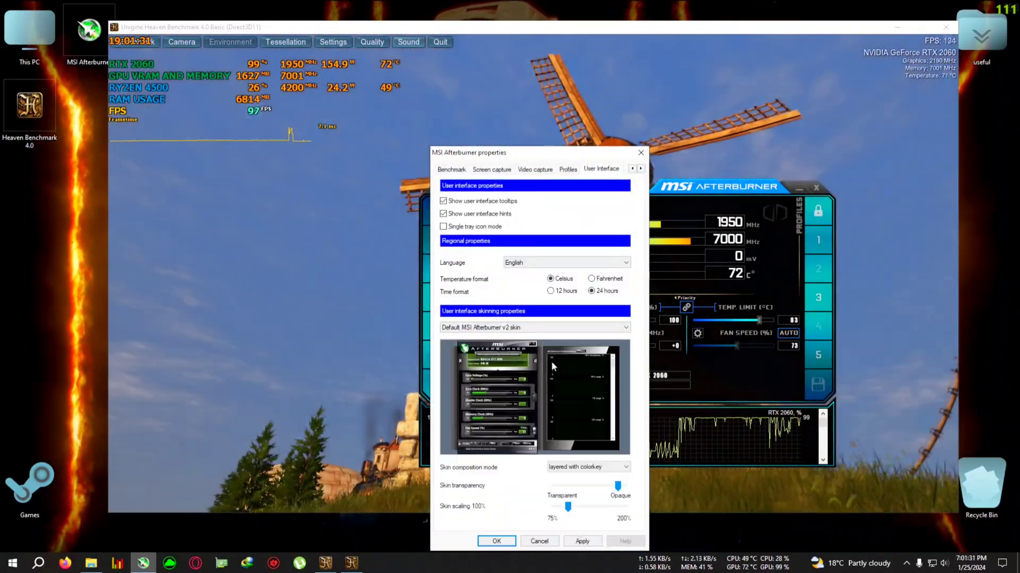
{"action": "left_click", "coordinate": [534, 327]}
{"action": "left_click", "coordinate": [499, 365]}
{"action": "left_click", "coordinate": [541, 327]}
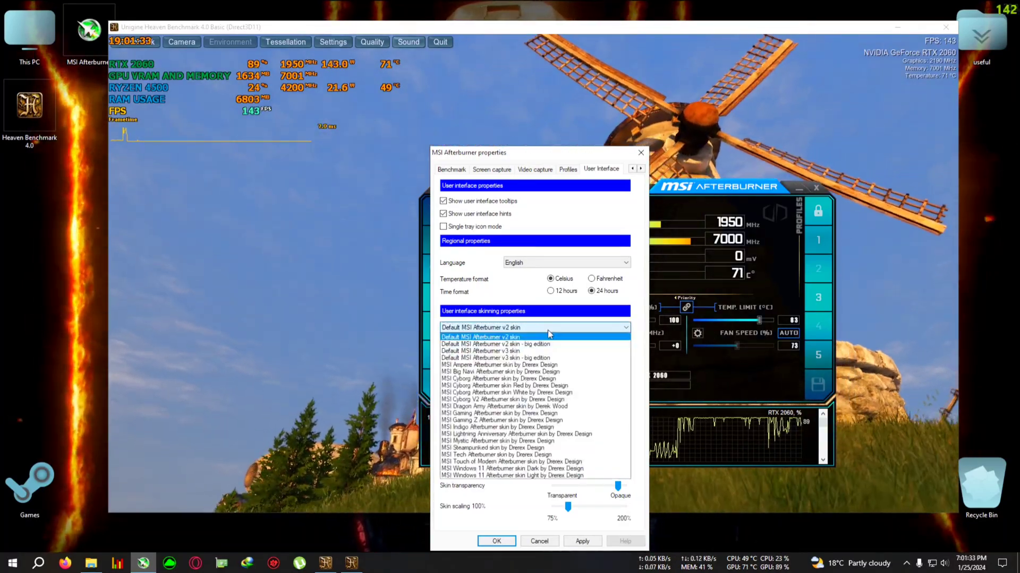
{"action": "left_click", "coordinate": [528, 386]}
{"action": "left_click", "coordinate": [557, 327]}
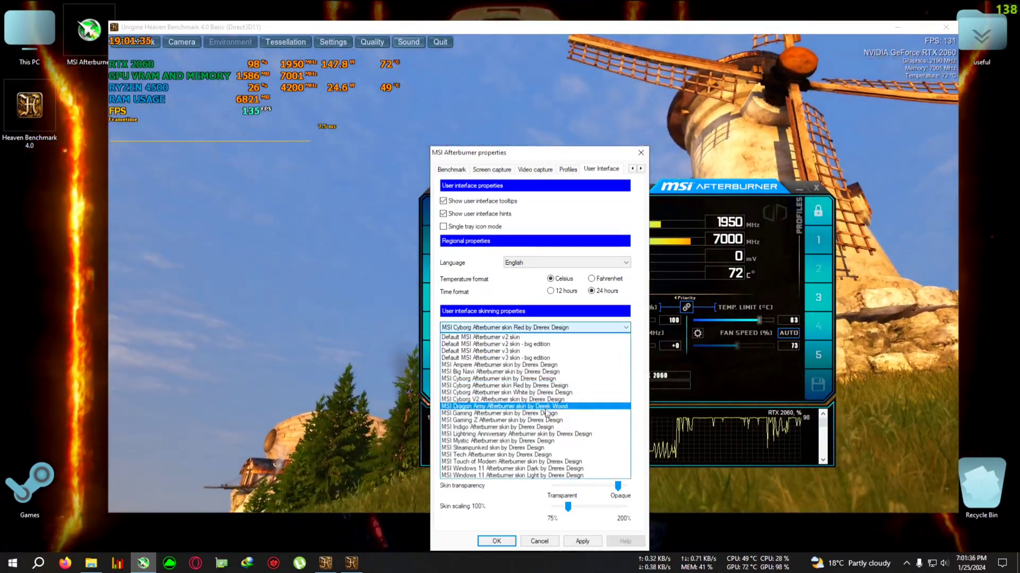
{"action": "left_click", "coordinate": [531, 400]}
Choose 'MSI Cyborg Afterburner skin Red by Drerex Design' and confirm with OK.
{"action": "left_click", "coordinate": [550, 327]}
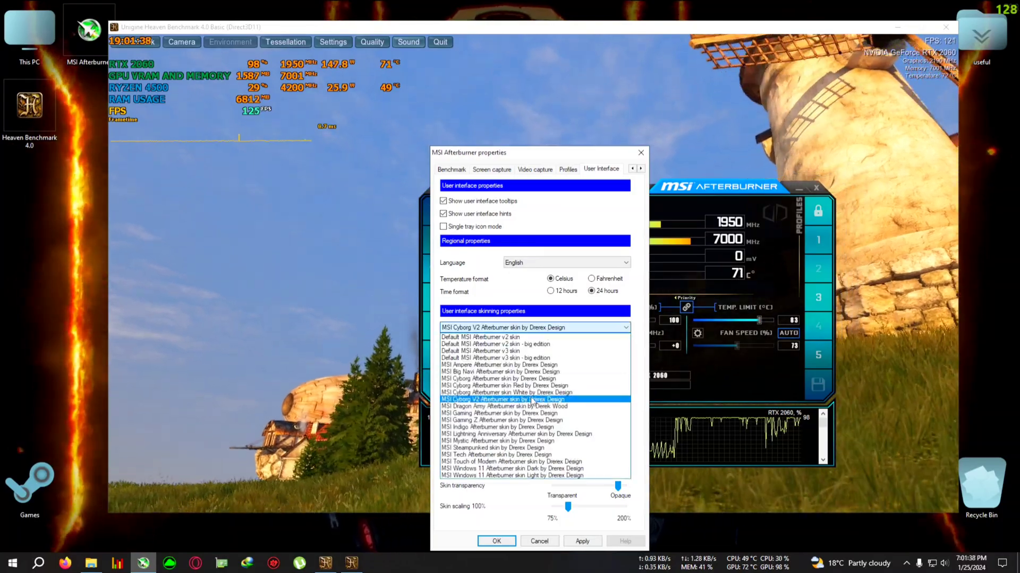
{"action": "left_click", "coordinate": [550, 327]}
{"action": "left_click", "coordinate": [549, 328]}
{"action": "left_click", "coordinate": [533, 362]}
{"action": "left_click", "coordinate": [549, 328]}
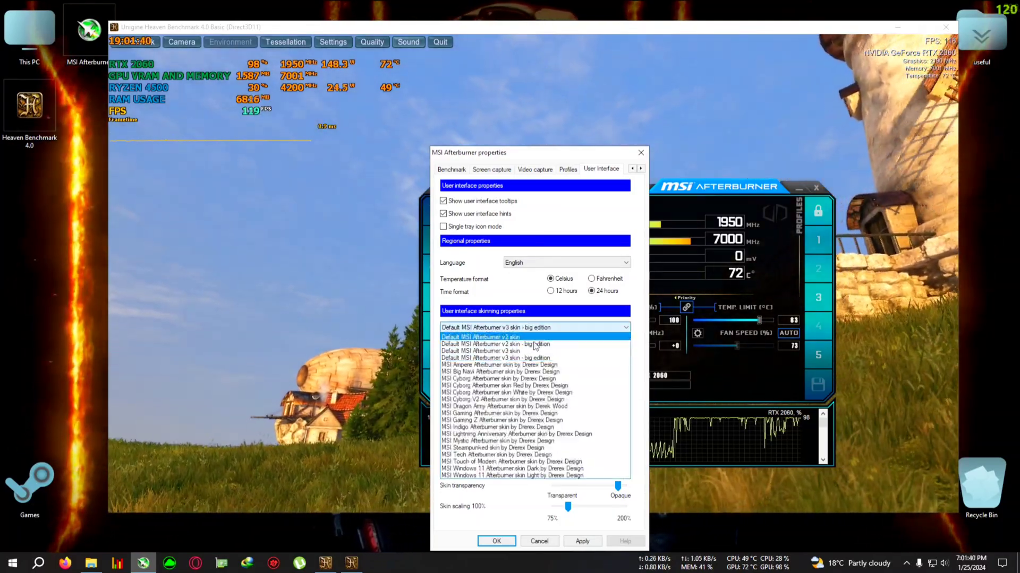
{"action": "left_click", "coordinate": [529, 387]}
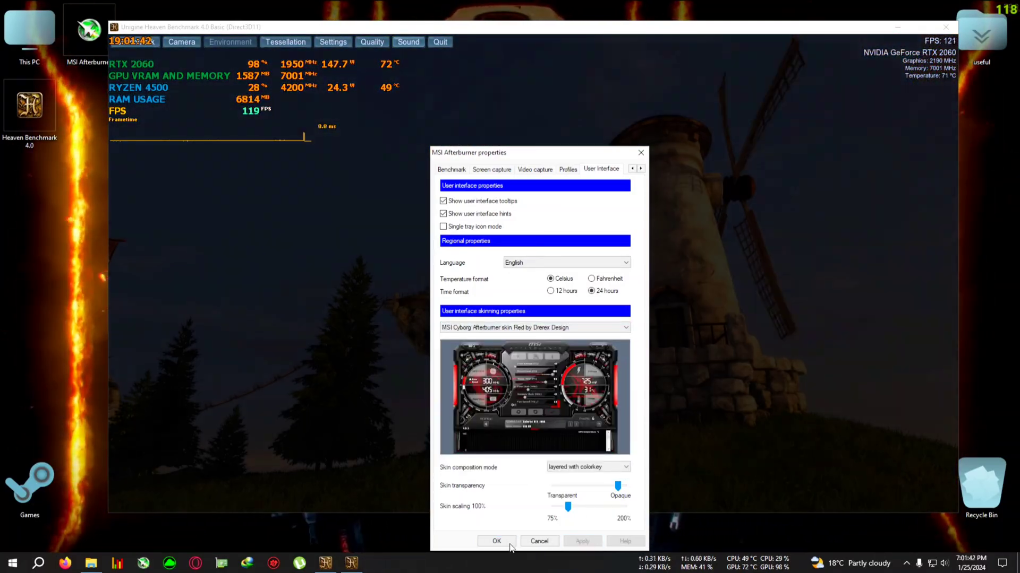
{"action": "left_click", "coordinate": [496, 541]}
{"action": "left_click_drag", "start_coordinate": [597, 196], "coordinate": [530, 197]}
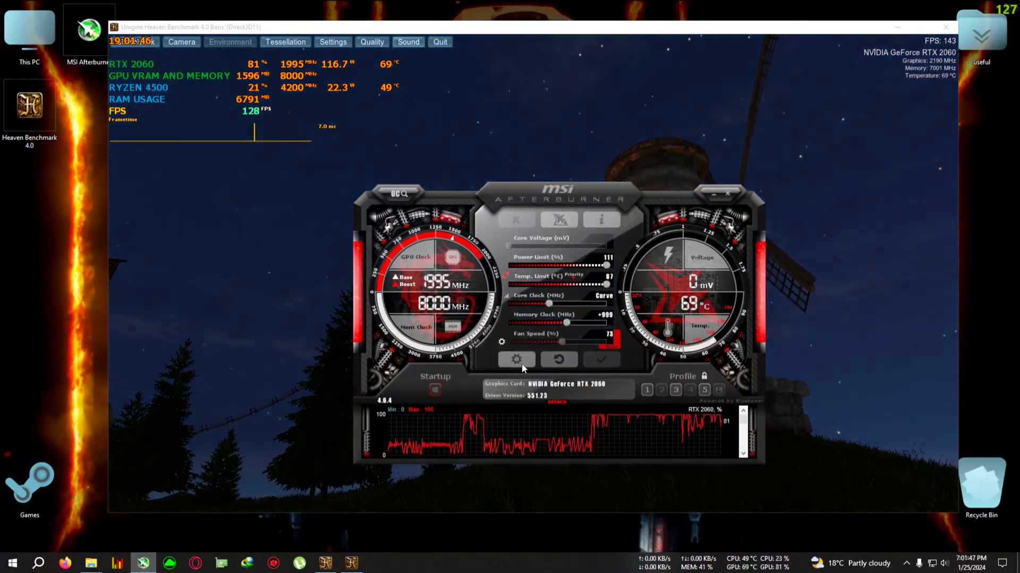
Switch the skin to 'MSI Touch of Modern Afterburner skin by Drerex Design' and apply it.
{"action": "left_click", "coordinate": [517, 360]}
{"action": "double_click", "coordinate": [574, 169]}
{"action": "double_click", "coordinate": [574, 168]}
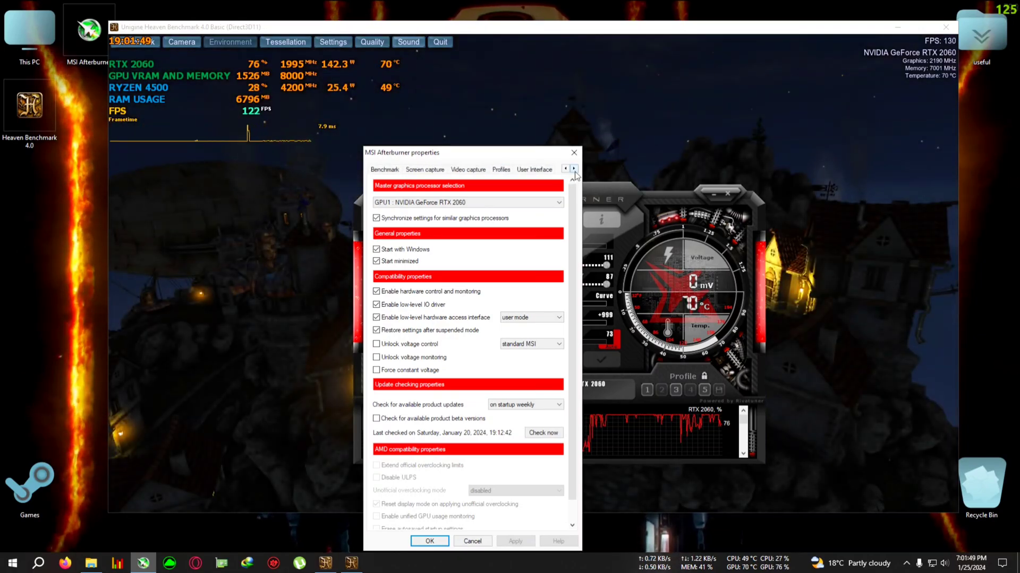
{"action": "left_click", "coordinate": [541, 169]}
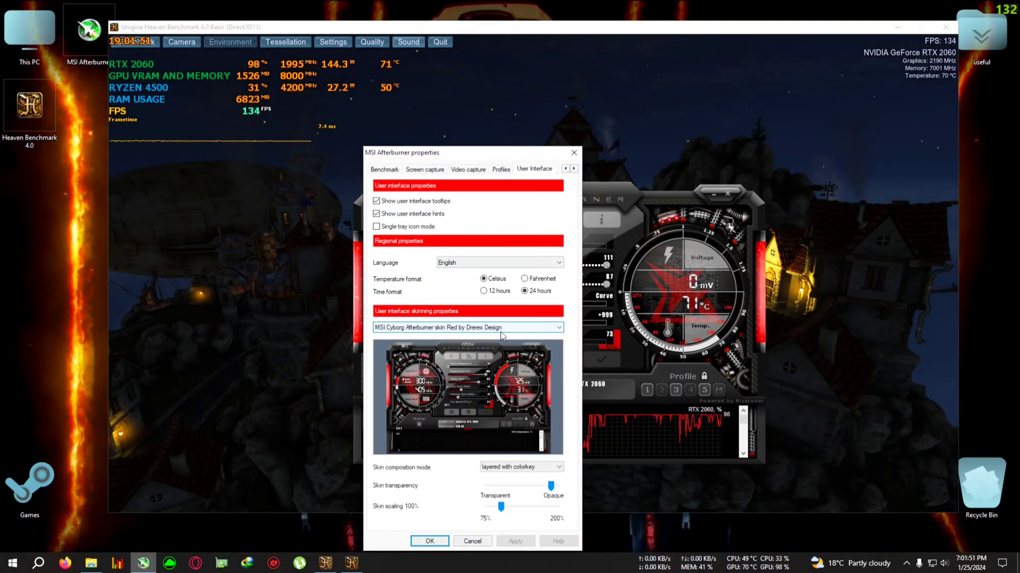
{"action": "left_click", "coordinate": [504, 328]}
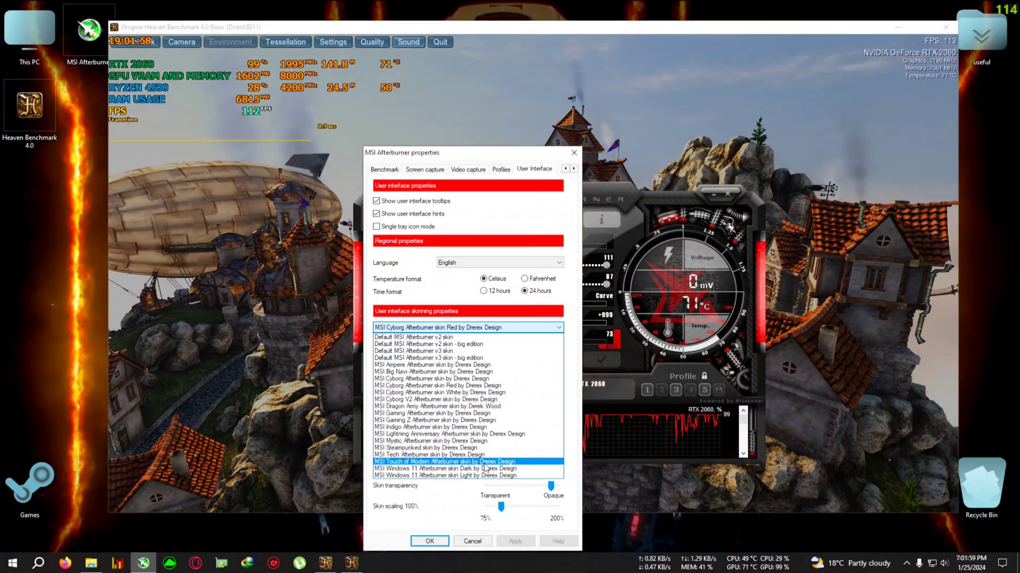
{"action": "left_click", "coordinate": [478, 462]}
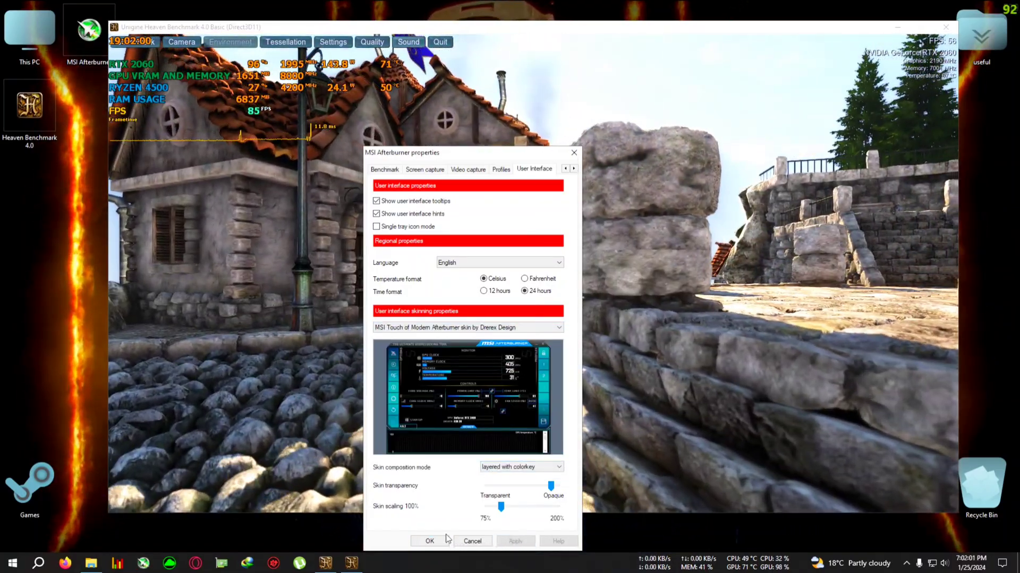
{"action": "left_click", "coordinate": [444, 542]}
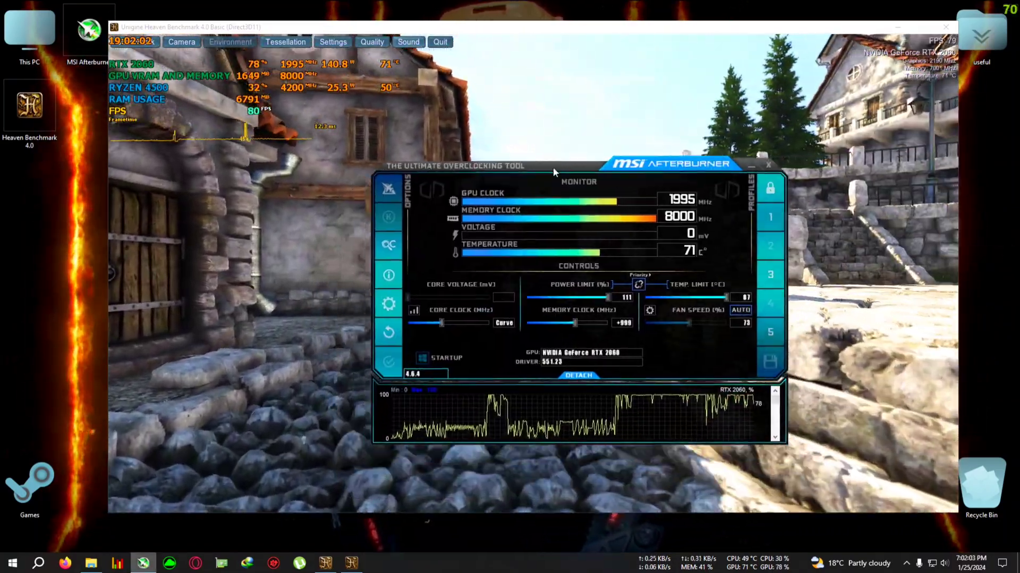
{"action": "left_click_drag", "start_coordinate": [552, 167], "coordinate": [556, 157]}
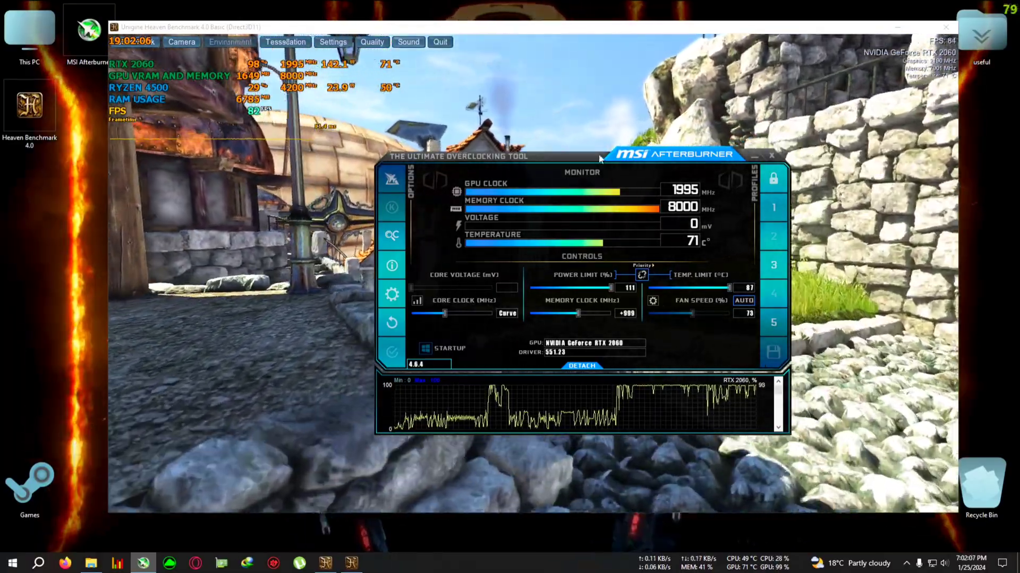
{"action": "left_click_drag", "start_coordinate": [600, 158], "coordinate": [584, 157]}
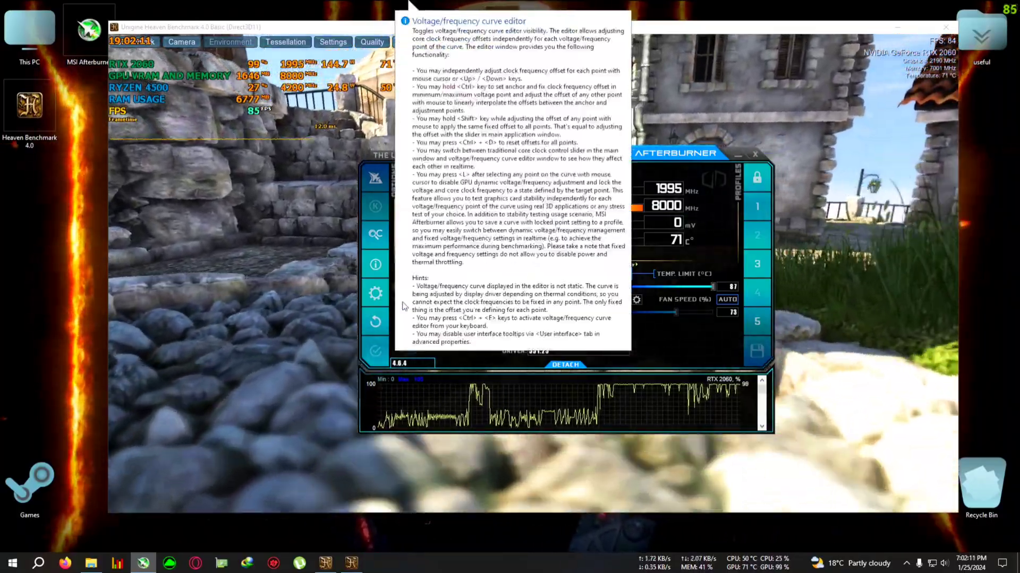
Open the voltage/frequency curve editor (700–1250 mV), reopening it with Ctrl+F after closing.
{"action": "left_click", "coordinate": [401, 307]}
{"action": "left_click_drag", "start_coordinate": [436, 233], "coordinate": [544, 153]}
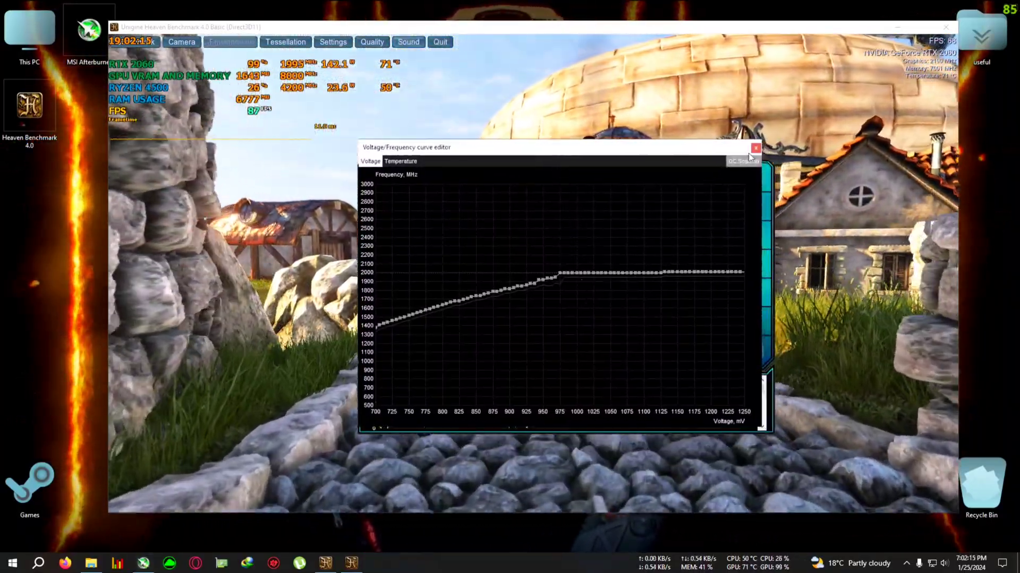
{"action": "left_click", "coordinate": [755, 148]}
{"action": "key", "text": "ctrl+f"}
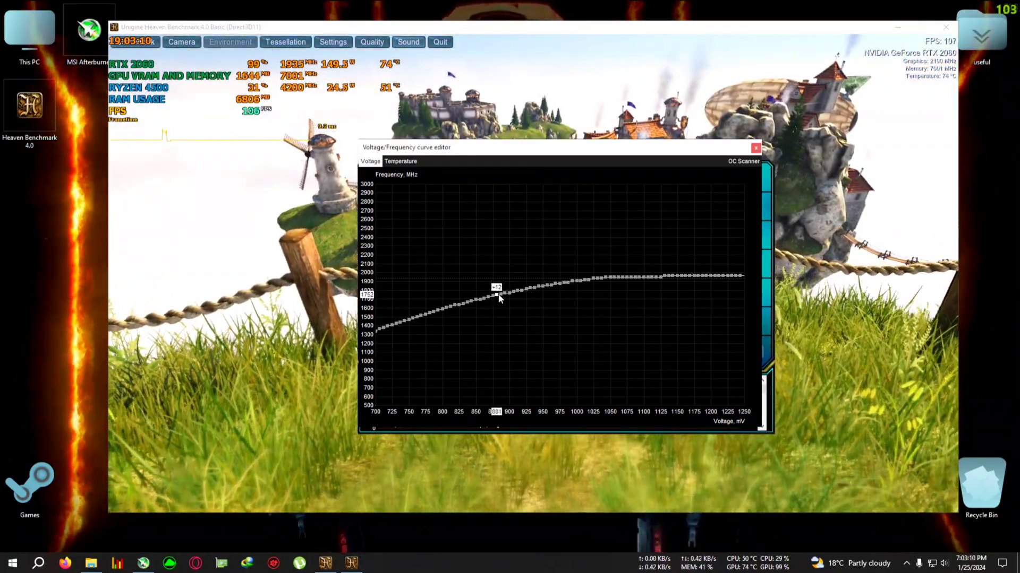
Flatten the curve to 1920 MHz from the 975 mV point upward, then close the editor.
{"action": "left_click", "coordinate": [498, 296]}
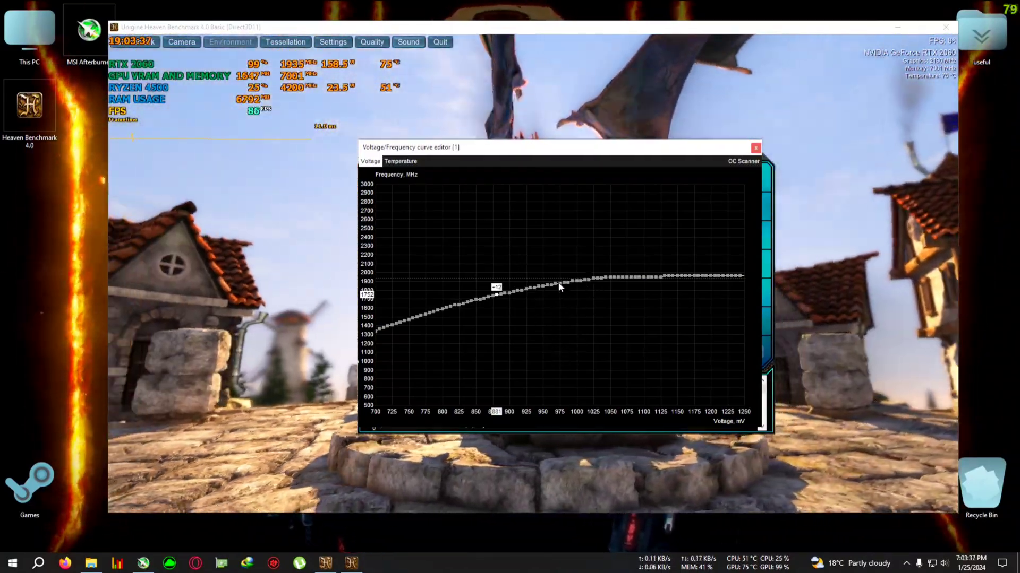
{"action": "left_click", "coordinate": [560, 284]}
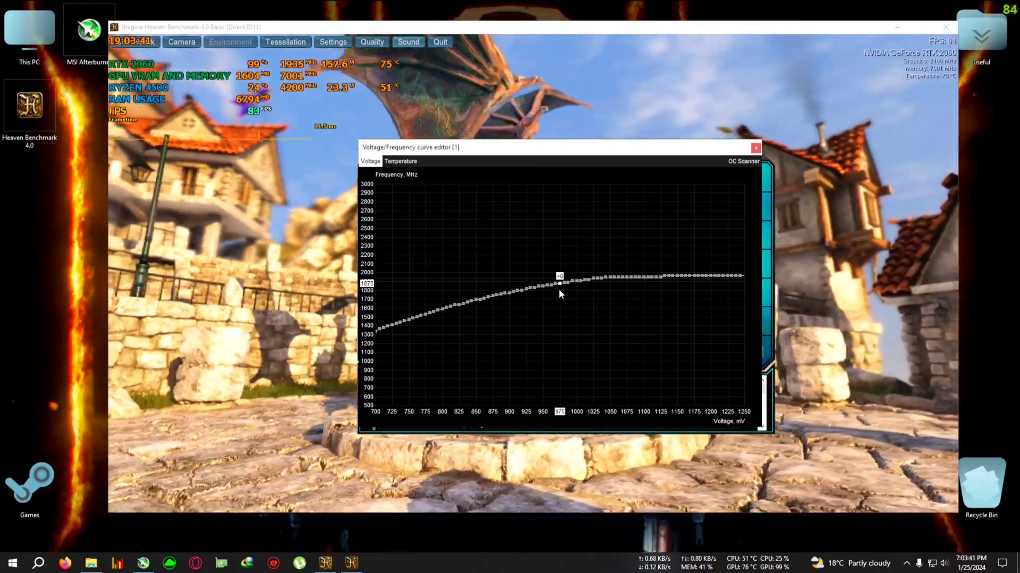
{"action": "left_click_drag", "start_coordinate": [559, 290], "coordinate": [741, 309]}
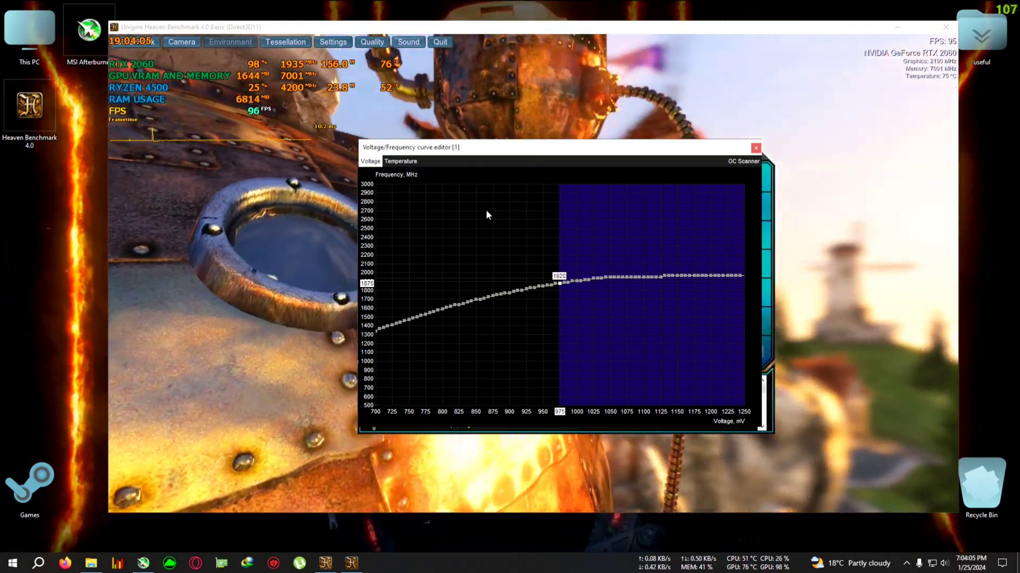
{"action": "key", "text": "Return"}
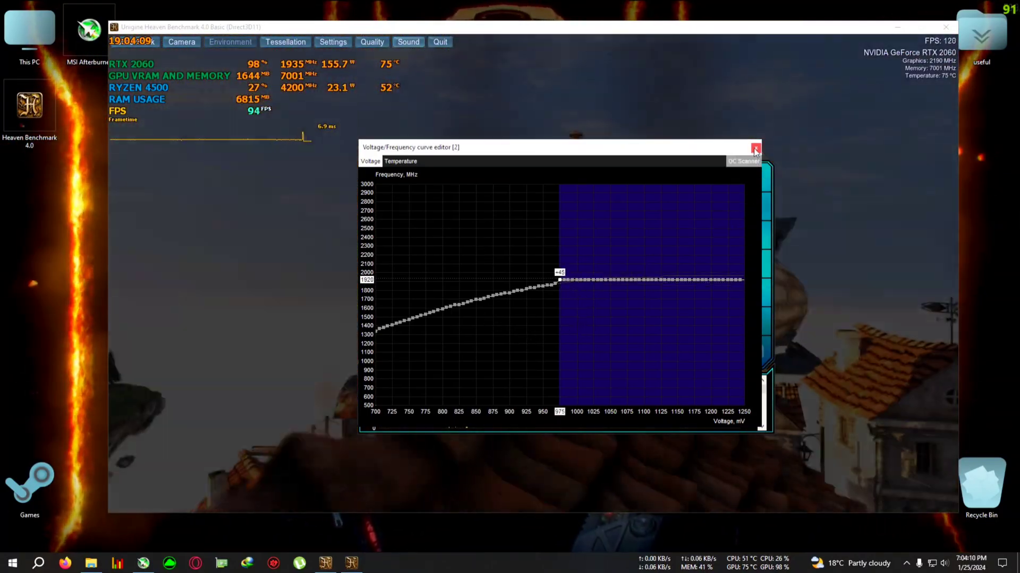
{"action": "left_click", "coordinate": [756, 148]}
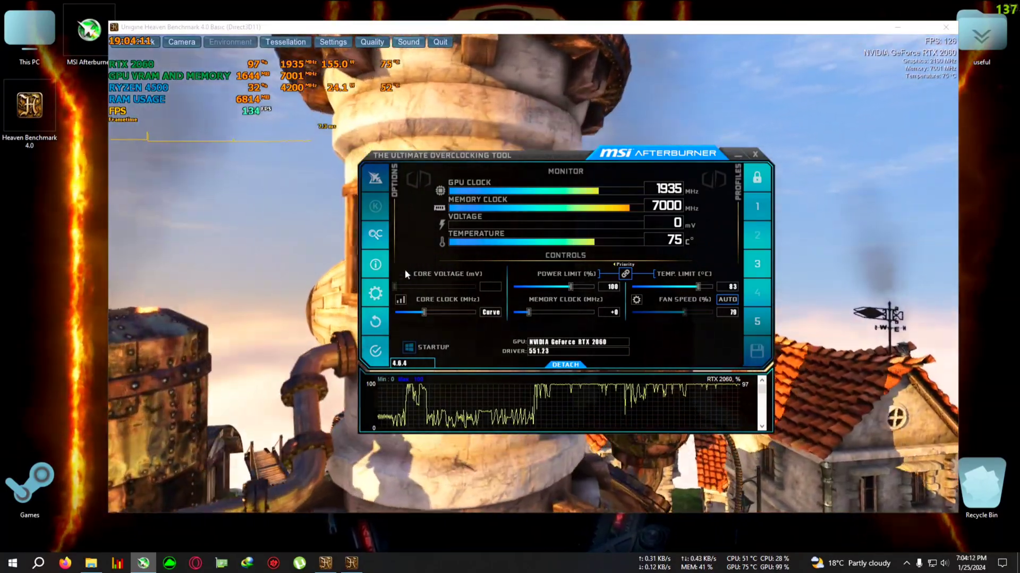